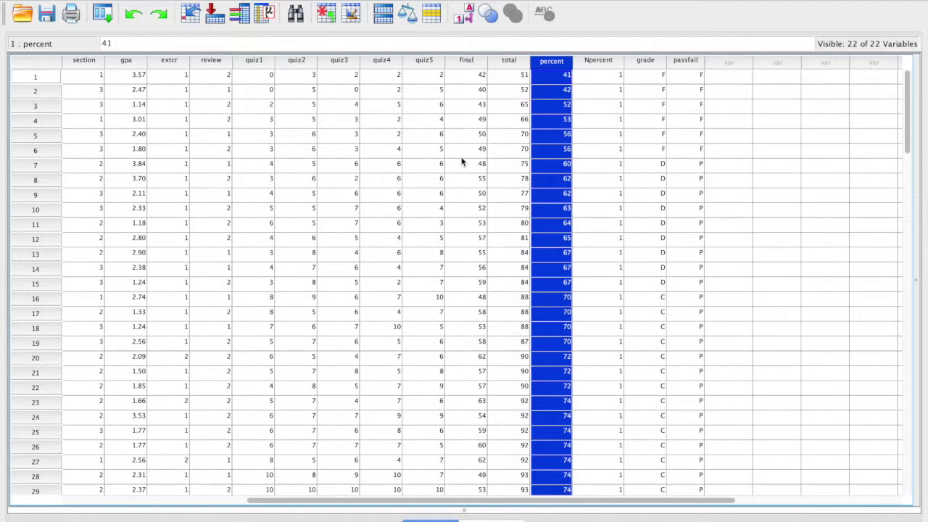
- Select the quiz1 through quiz5 columns, then open the Transform menu
click(260, 62)
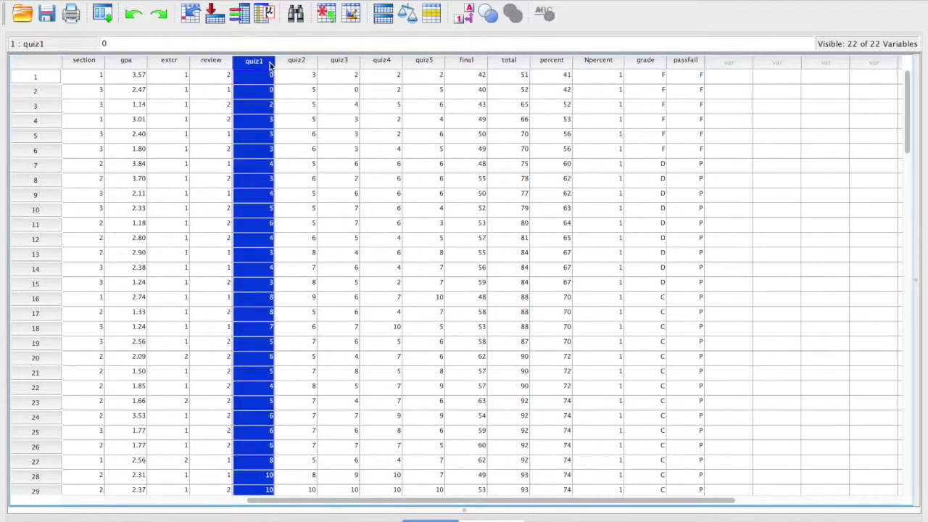
shift+click(421, 65)
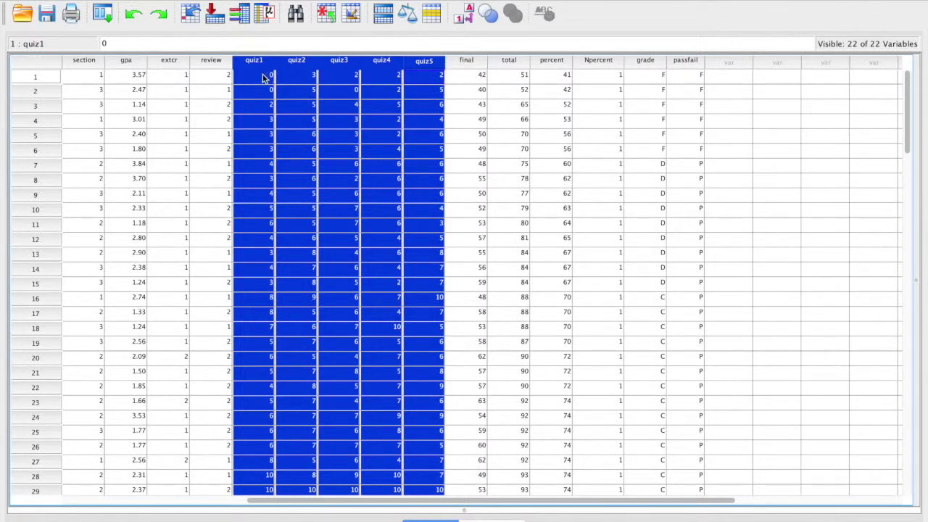
click(425, 79)
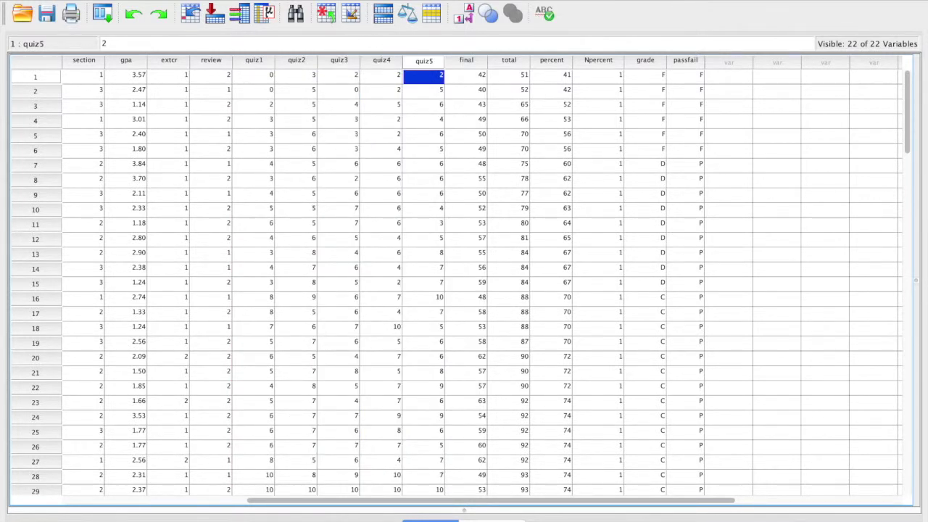
click(269, 2)
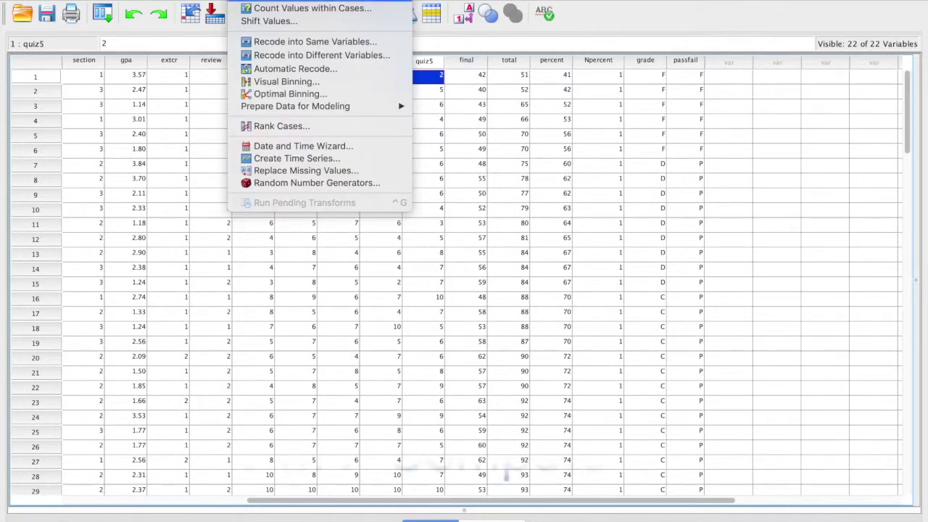
- Open Compute Variable, move the dialog to the top and enlarge it
click(268, 3)
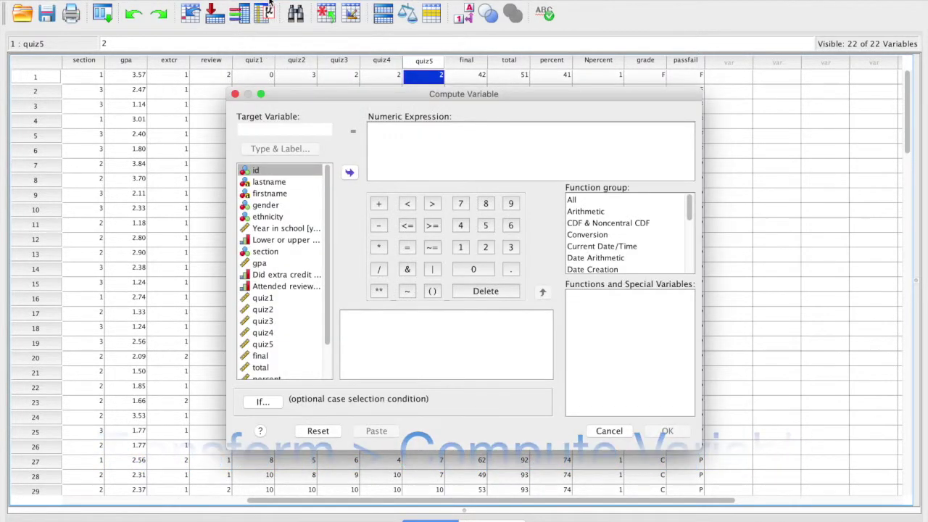
drag(338, 94, 288, 11)
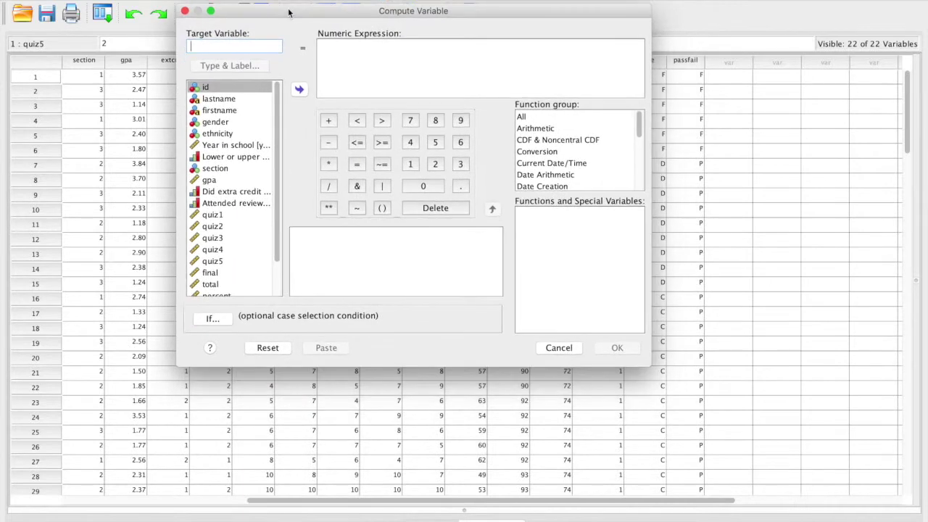
drag(646, 360, 707, 411)
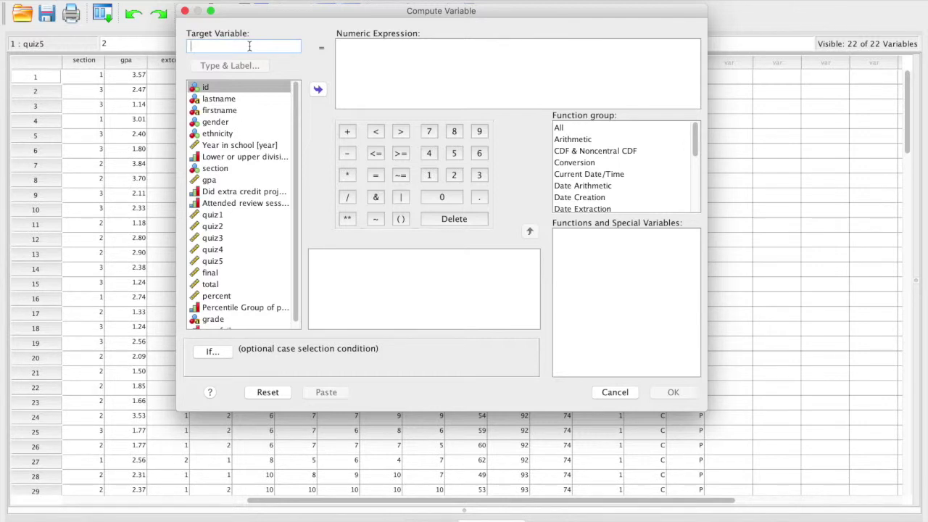
- Name the target variable quizmean, then build and clear a trial year * gpa expression
text(quizmean)
click(379, 83)
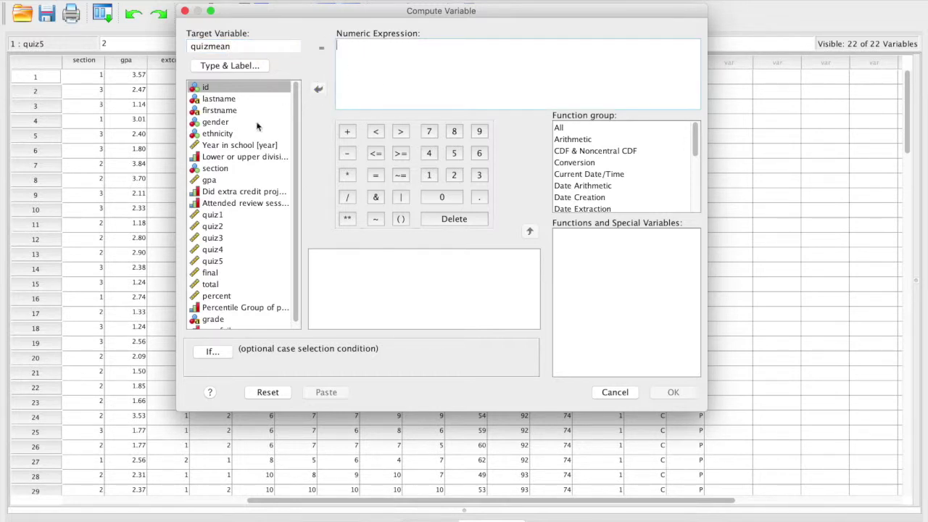
click(232, 145)
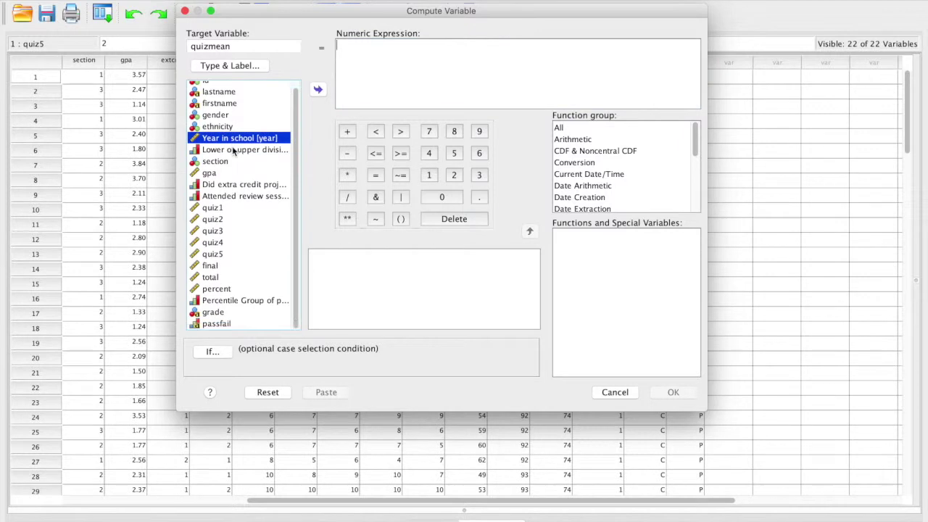
click(318, 89)
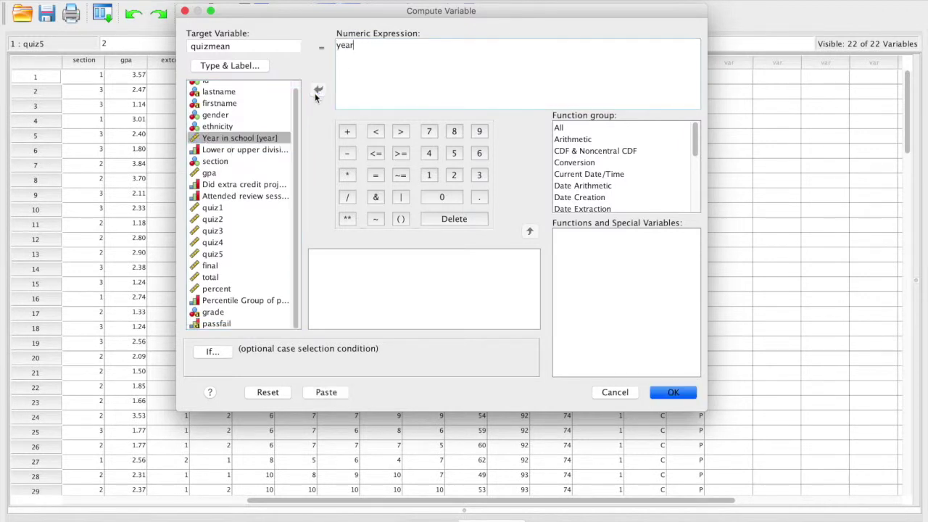
click(348, 175)
click(269, 176)
click(318, 90)
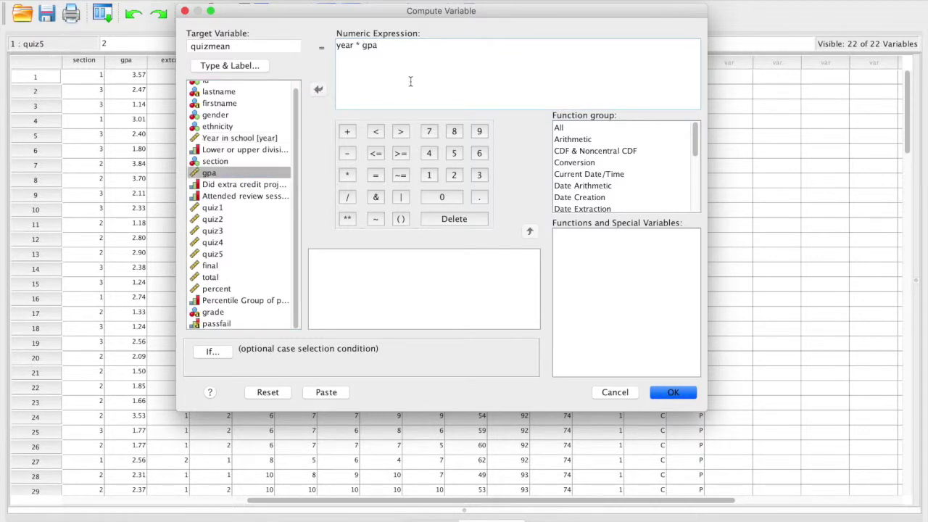
key(super+a)
key(BackSpace)
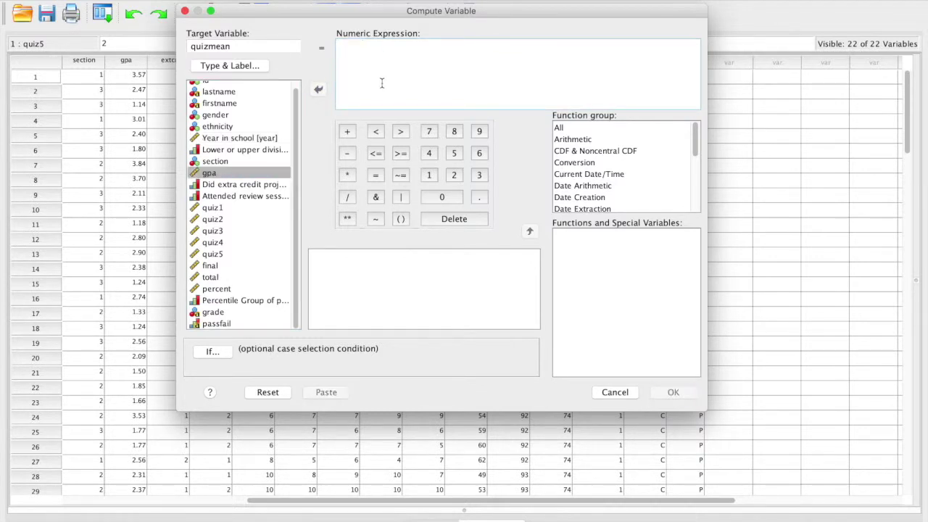
- Filter functions to Statistical, compare Mean with Sum, and insert MEAN(?,?) into the expression
click(560, 127)
scroll(598, 151, down, 1)
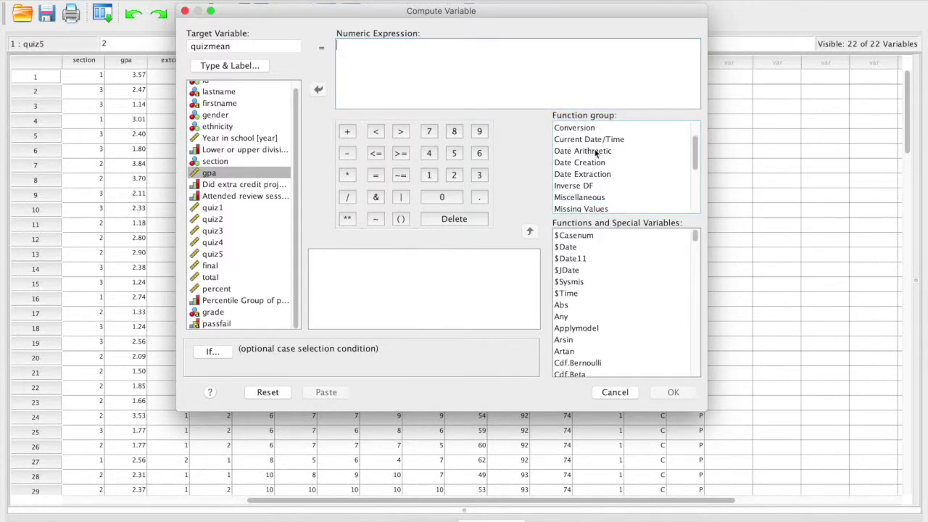
scroll(591, 167, down, 2)
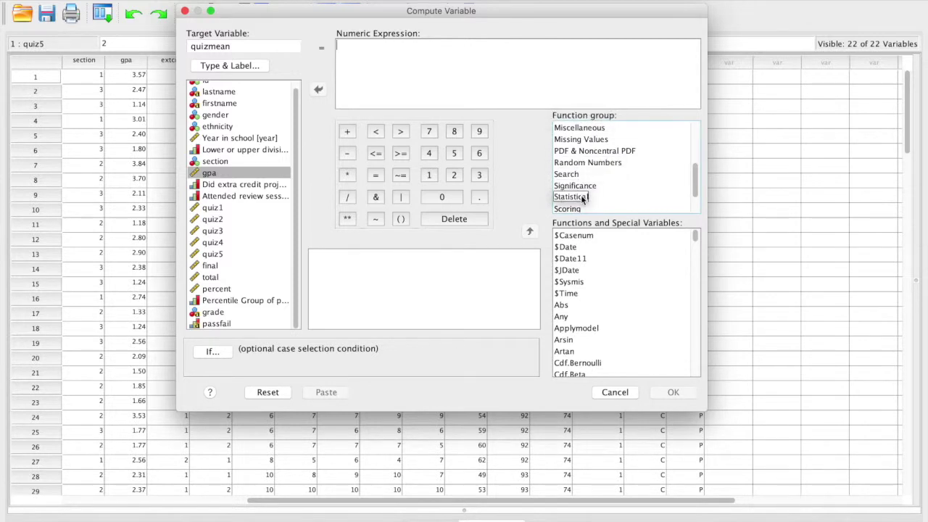
click(572, 196)
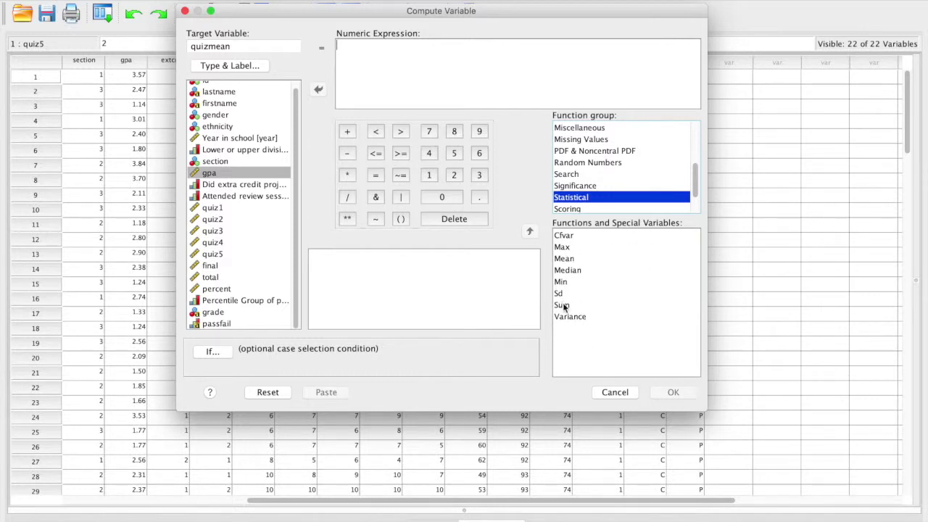
click(567, 262)
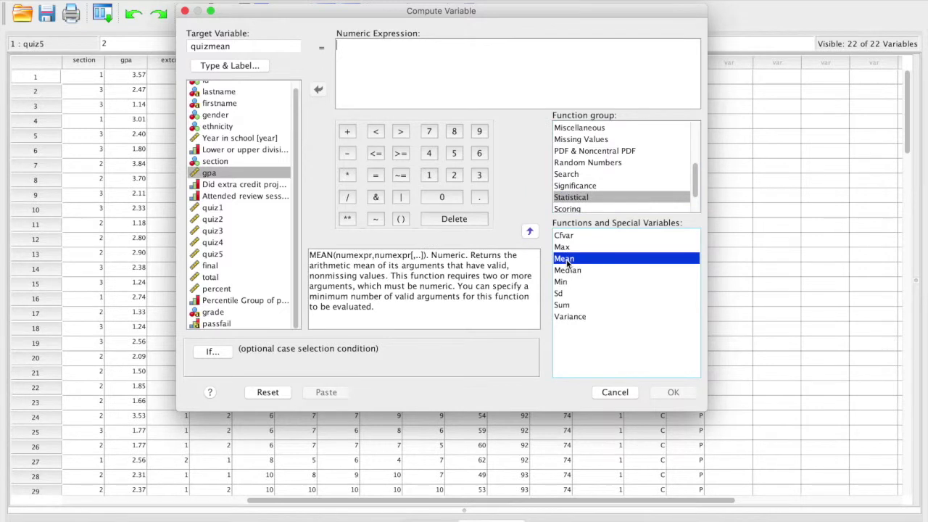
click(567, 306)
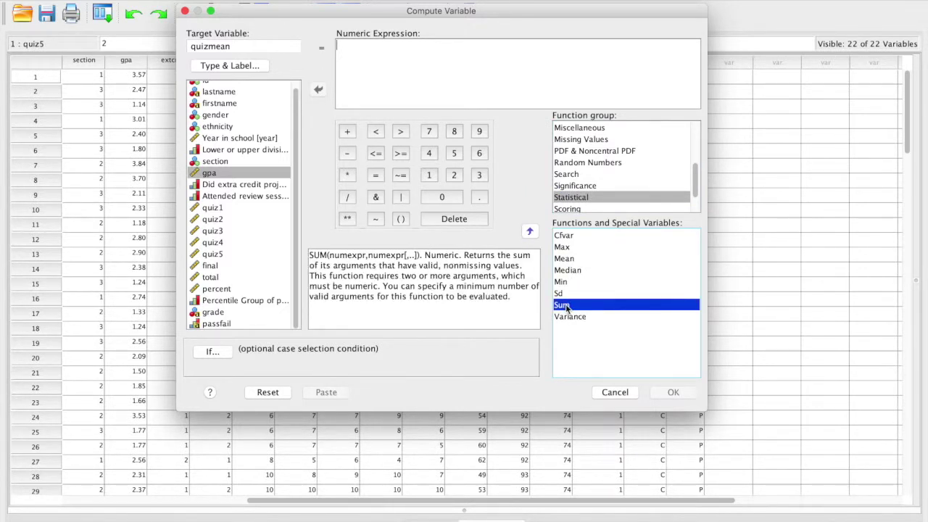
click(566, 259)
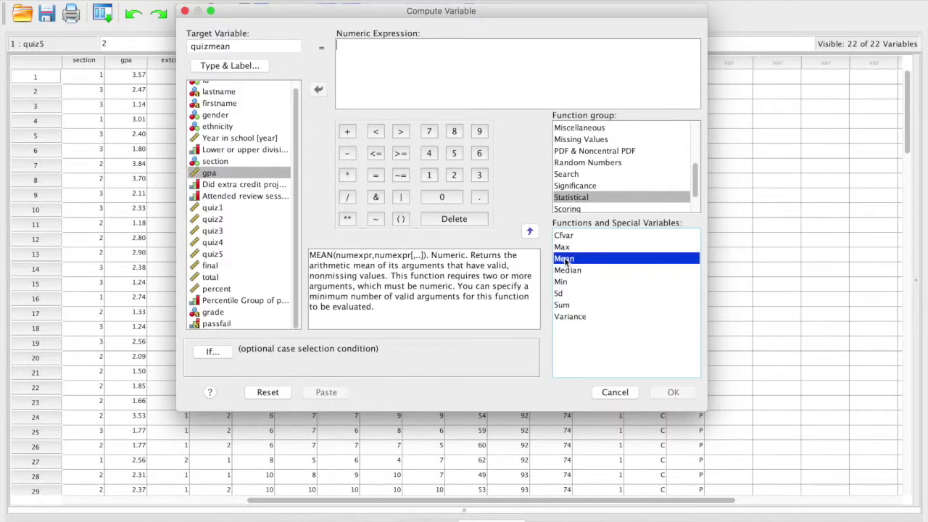
click(530, 232)
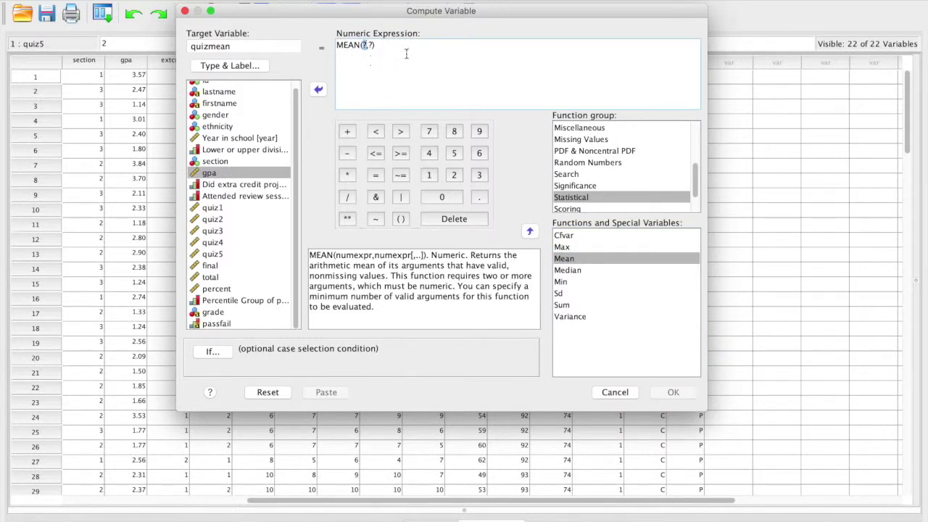
- Replace the MEAN placeholders with quiz1 and quiz2
click(380, 54)
key(shift+Left)
key(shift+Right)
key(shift+Left)
click(219, 207)
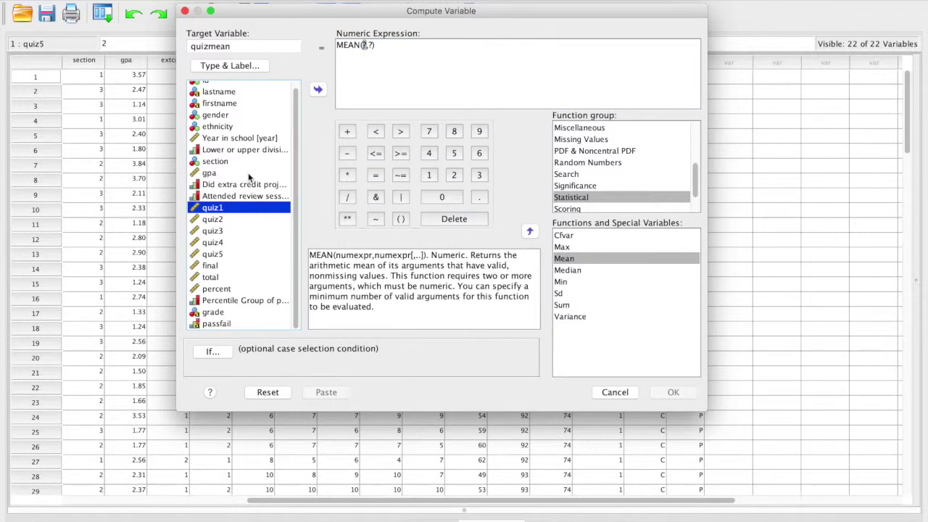
click(317, 89)
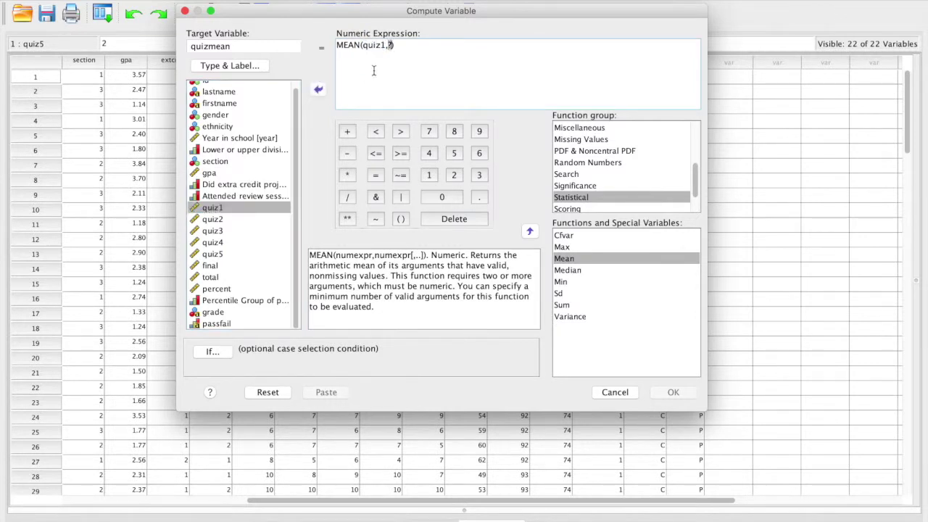
click(218, 219)
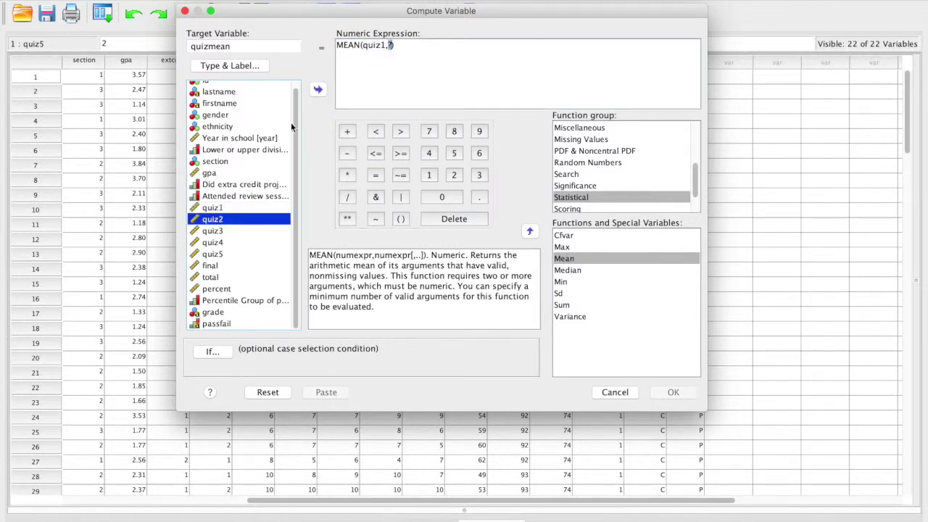
click(318, 90)
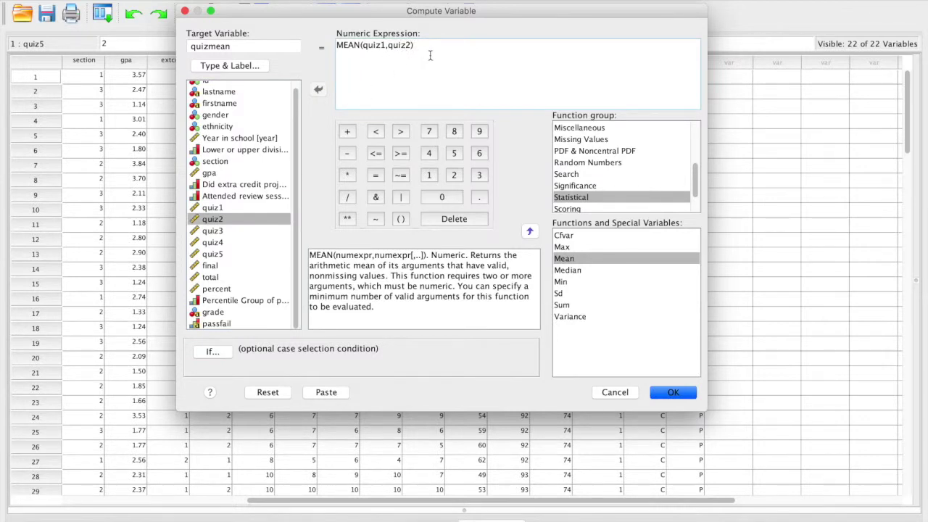
- Append quiz3, quiz4 and quiz5 as comma-separated MEAN arguments
text(,)
double_click(217, 232)
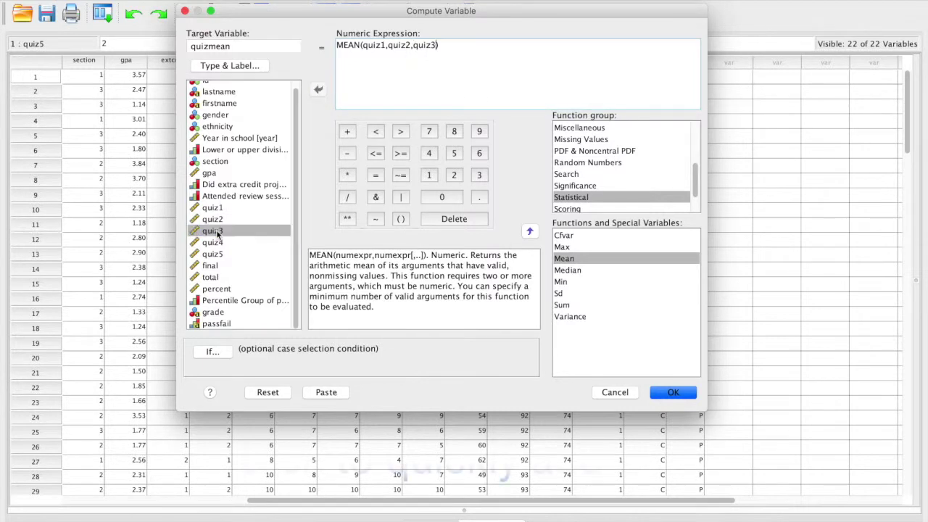
text(,)
double_click(217, 243)
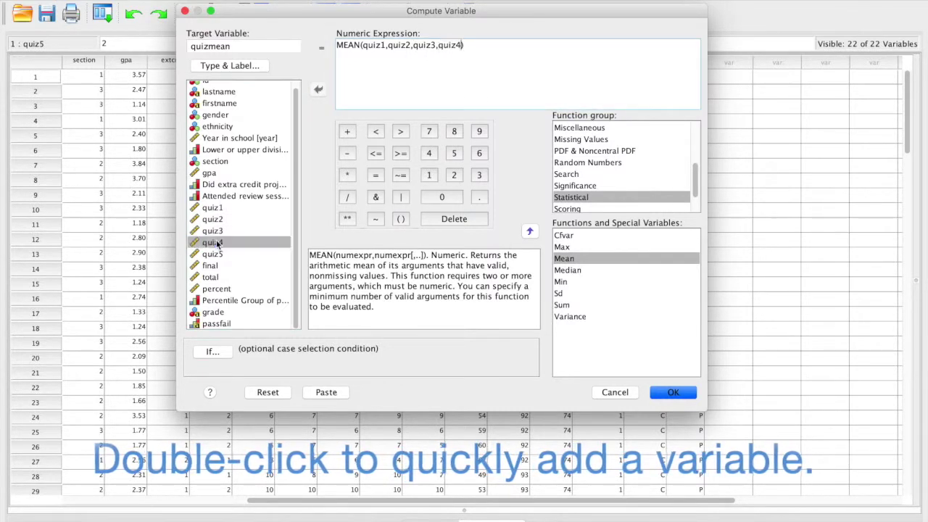
text(,)
double_click(216, 253)
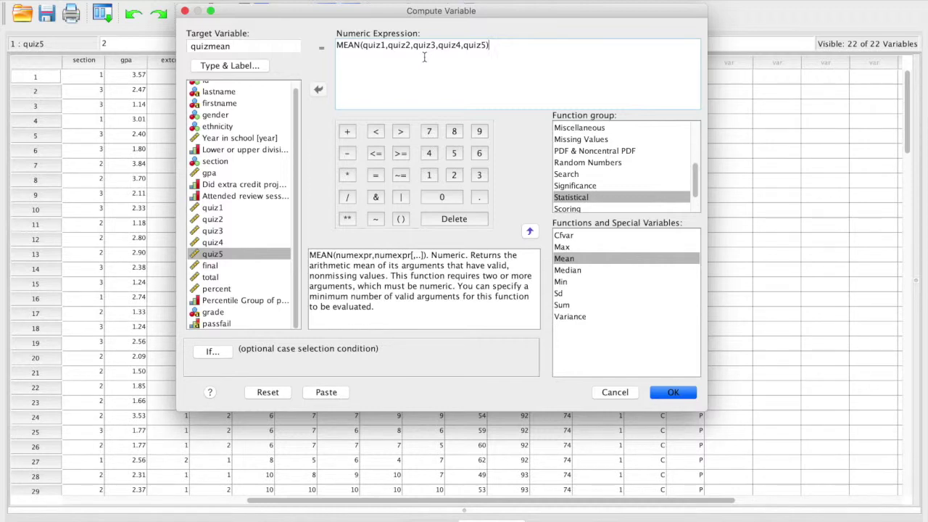
- Run the computation to create the quizmean variable
click(672, 392)
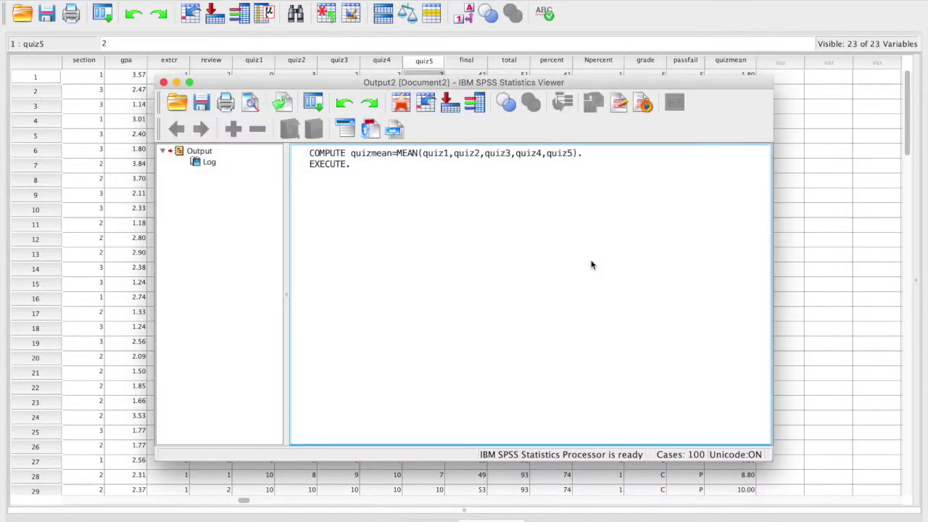
- Return to the Data Editor and select the new quizmean column
click(634, 10)
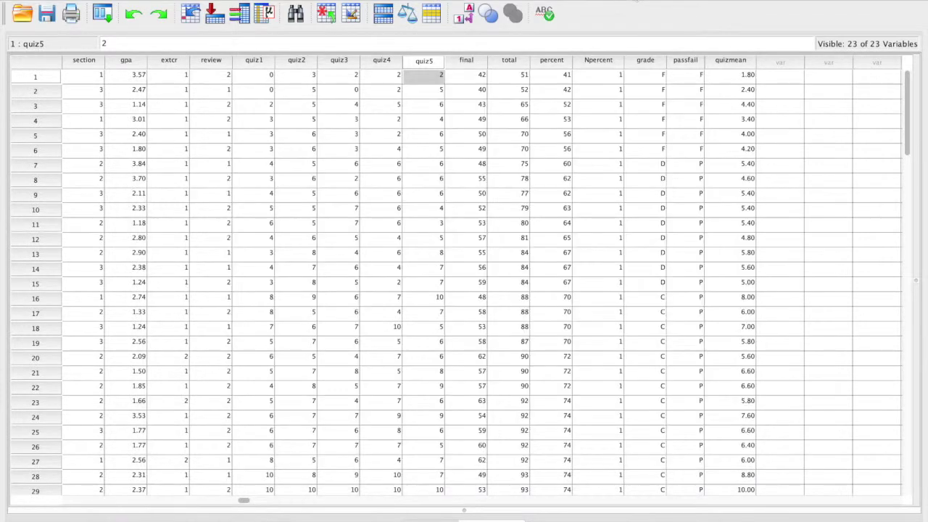
click(721, 61)
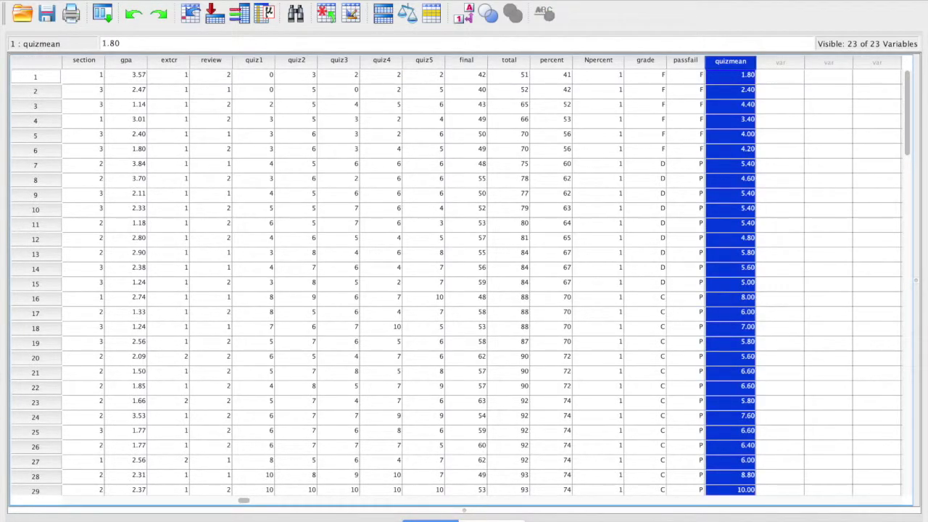
- Move the quizmean column between quiz5 and final
drag(723, 66, 475, 67)
drag(452, 68, 450, 67)
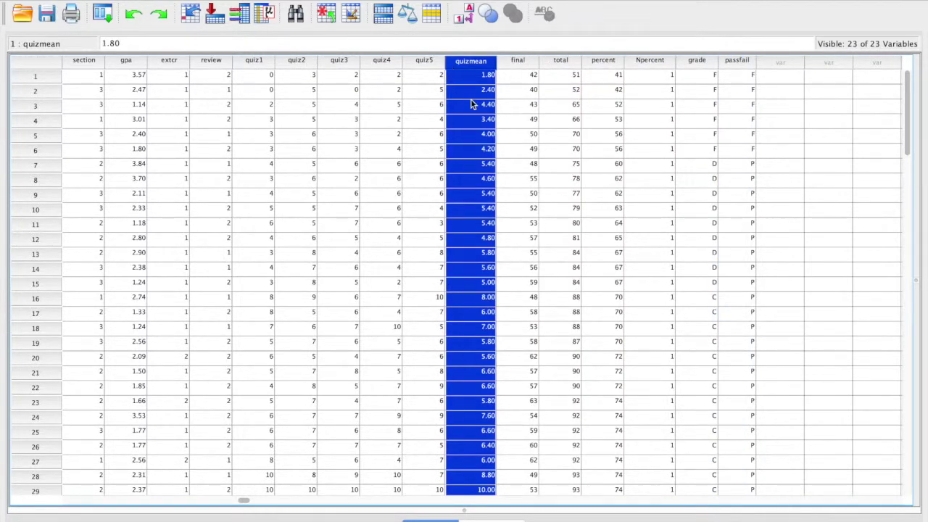
click(442, 78)
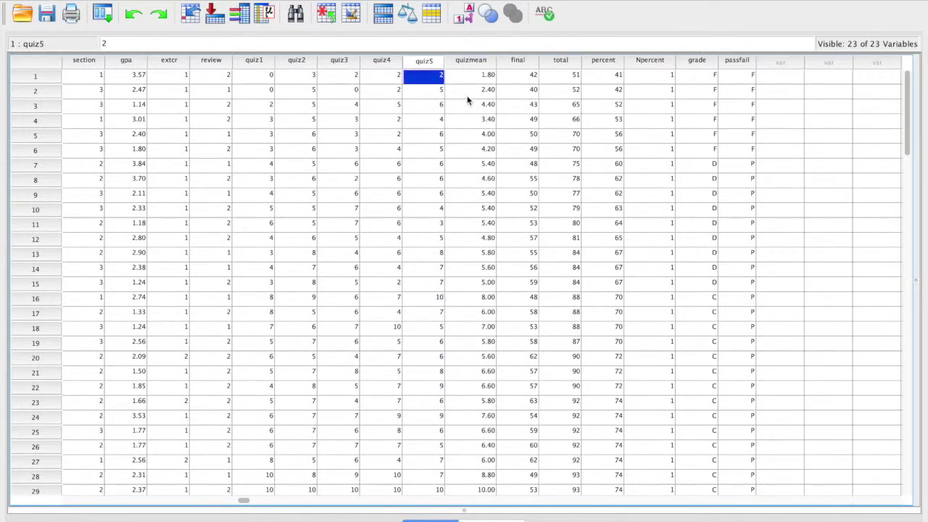
- Check quiz scores against quizmean, e.g. row 9's average of 5.40
click(260, 94)
click(290, 95)
click(338, 93)
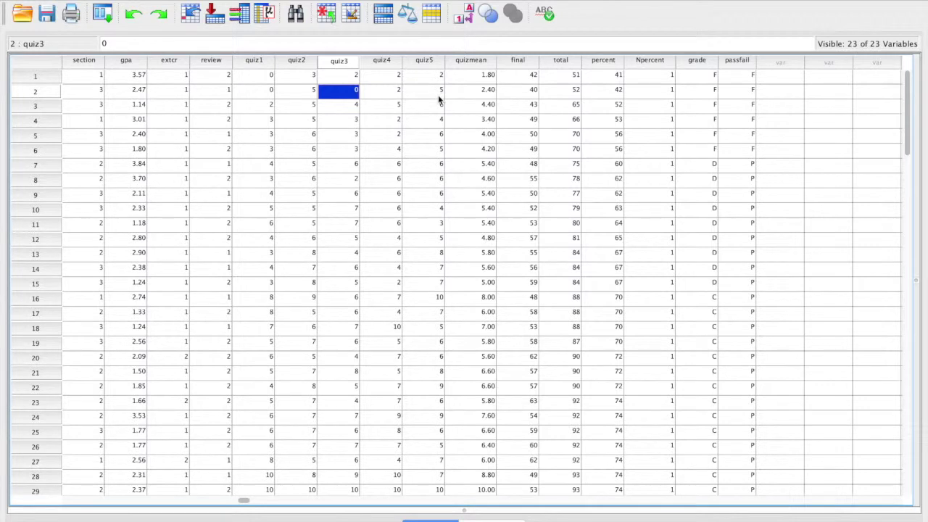
click(266, 194)
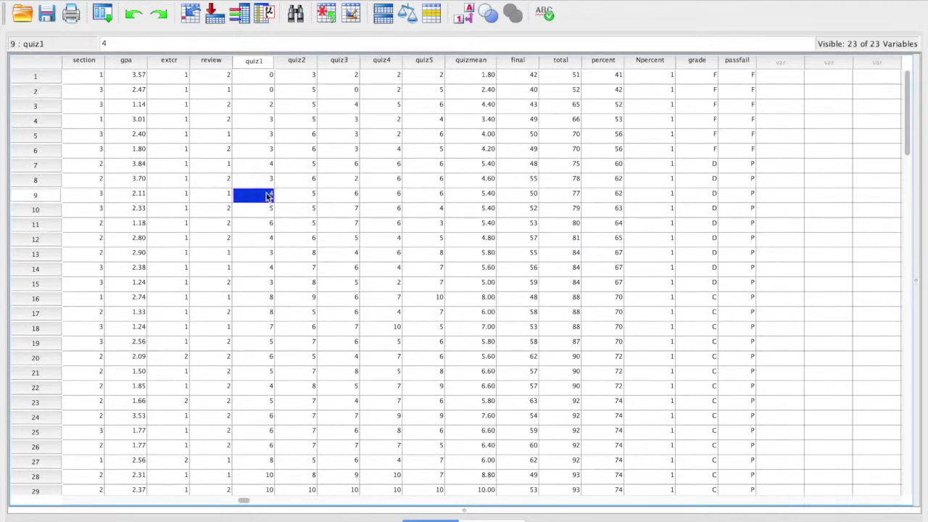
shift+click(420, 197)
click(468, 194)
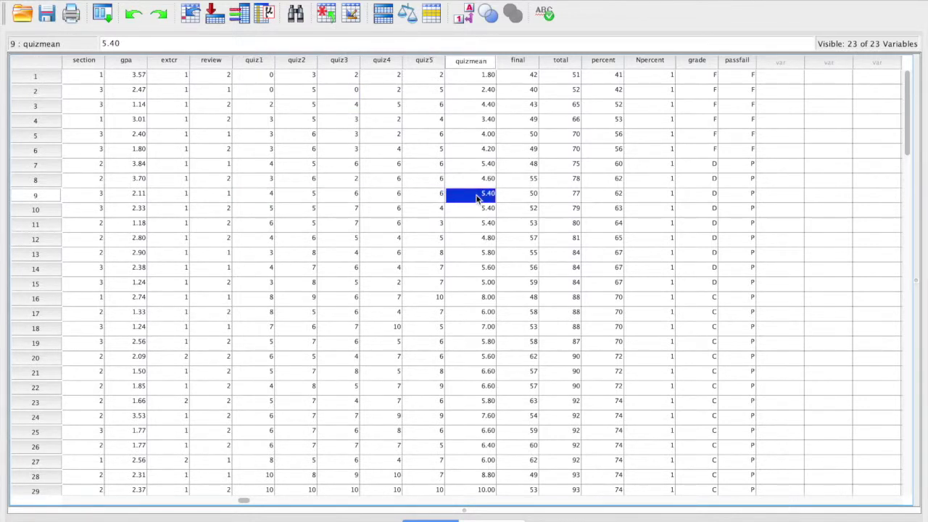
scroll(471, 124, down, 1)
scroll(471, 125, down, 3)
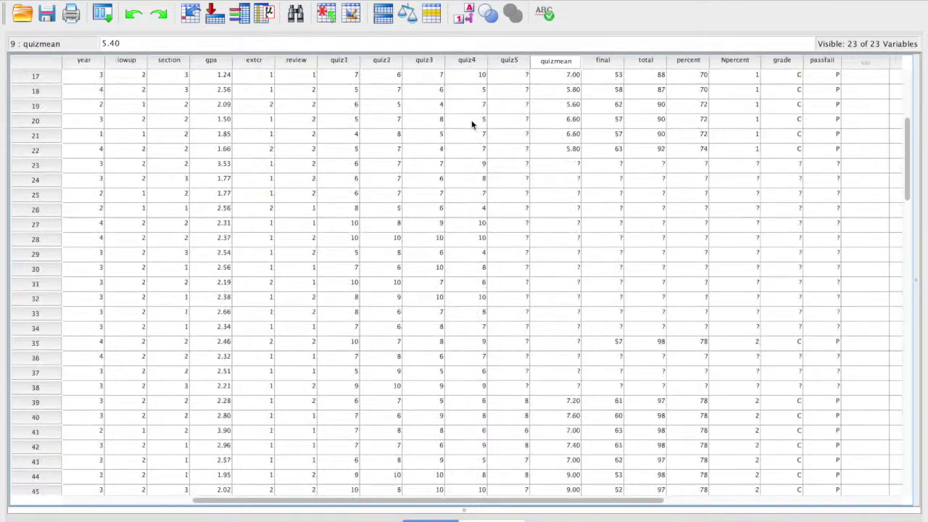